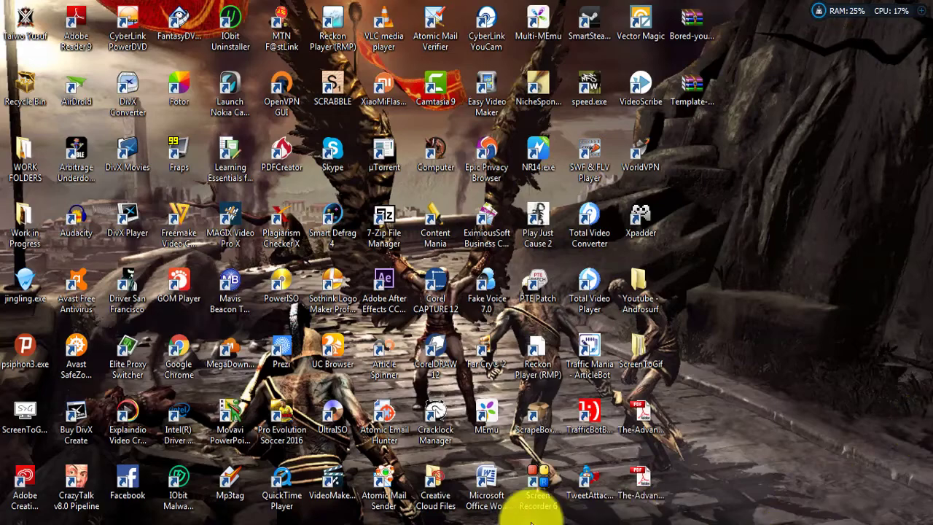
- Switch to the MailChimp account in the browser and start creating a new email template
click(433, 519)
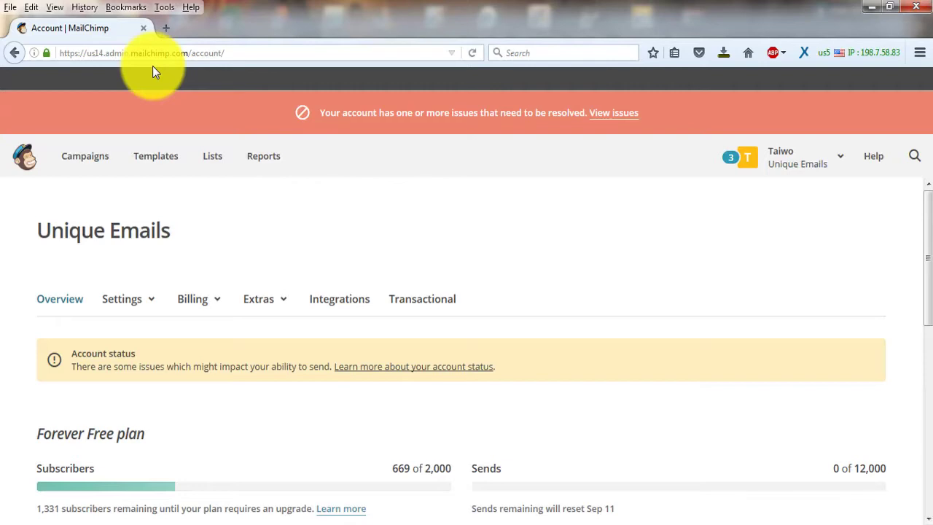
click(152, 171)
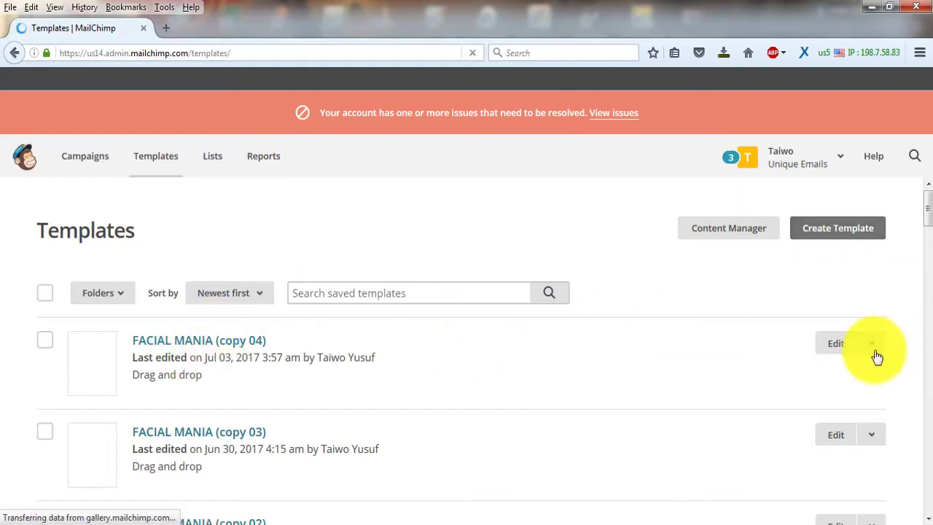
click(849, 232)
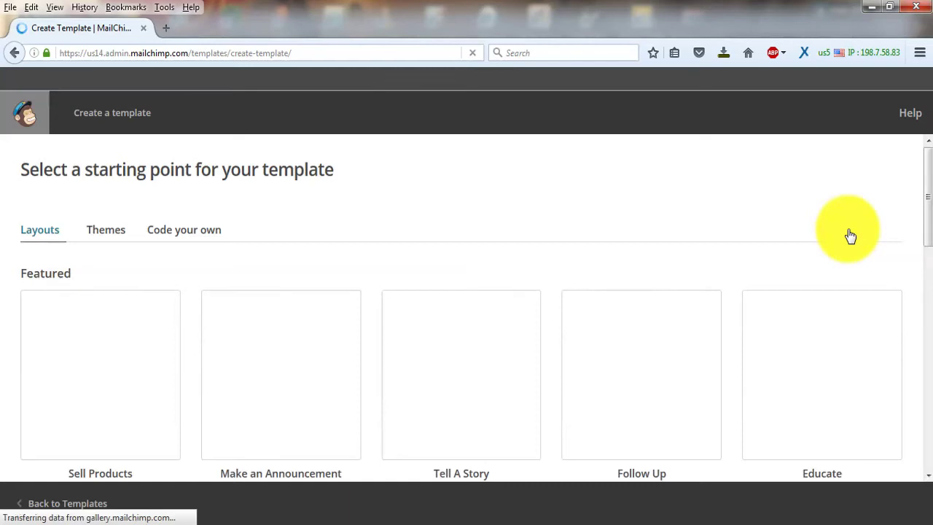
- Browse the featured layouts and themes, and base the new template on the Sell Products layout
drag(918, 209, 918, 239)
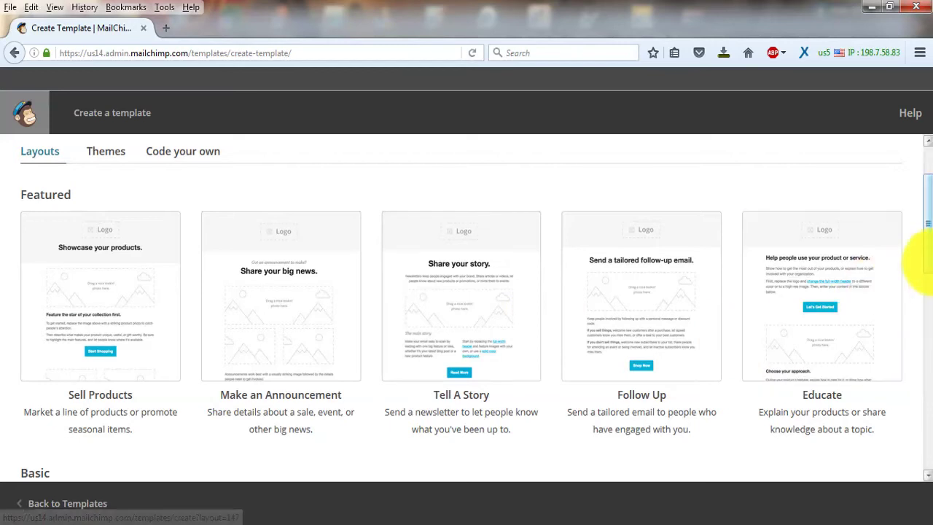
mouse_move(923, 265)
mouse_down()
mouse_move(919, 272)
mouse_move(920, 254)
mouse_up()
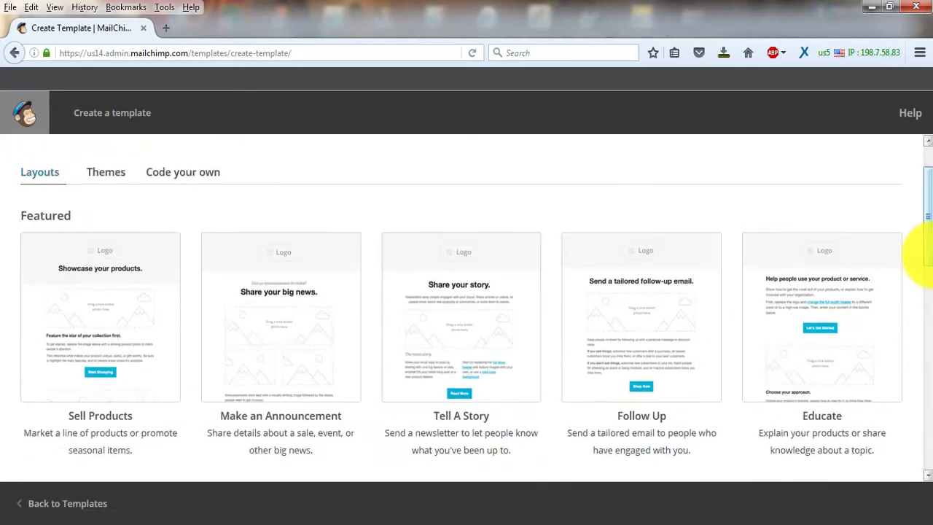
click(121, 183)
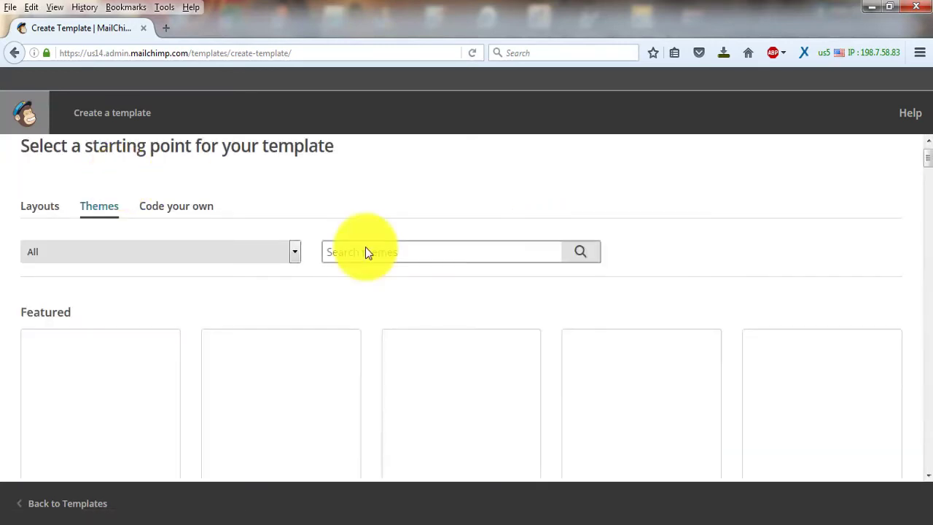
drag(926, 159, 925, 169)
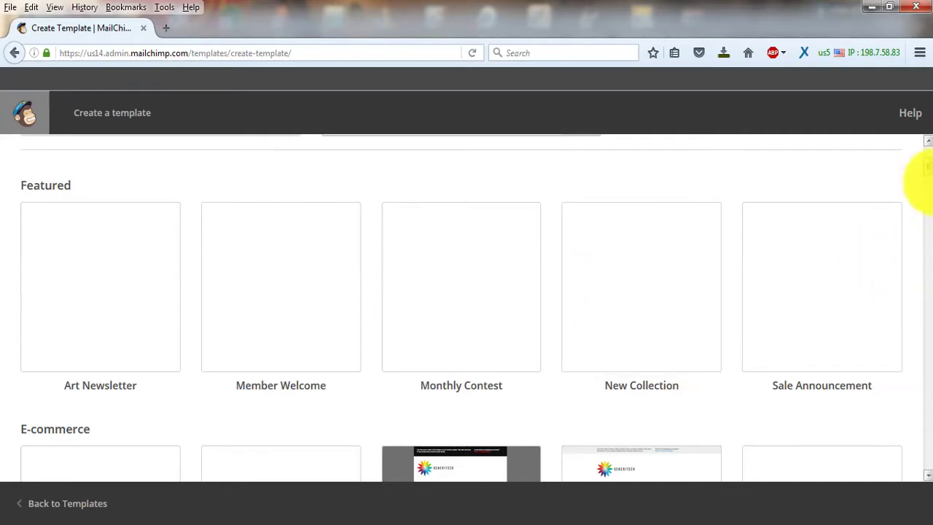
scroll(928, 191, down, 2)
scroll(927, 191, down, 1)
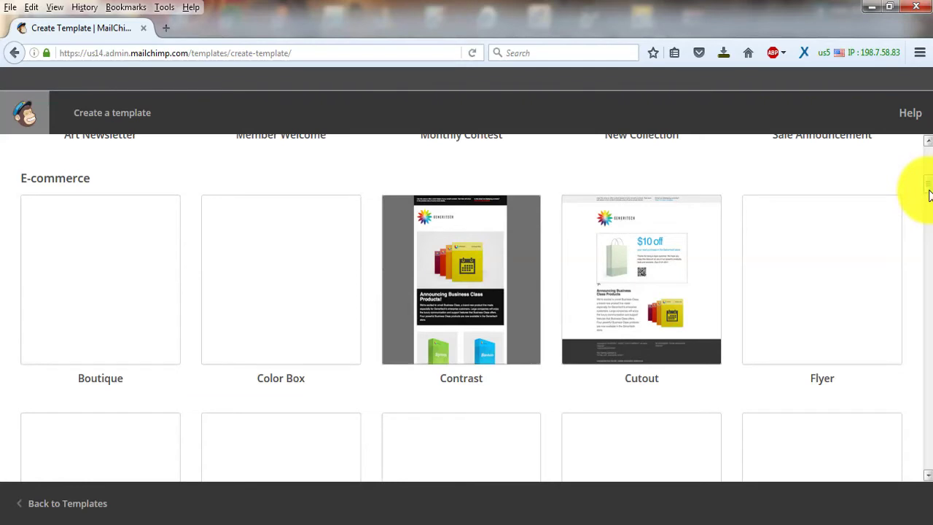
scroll(928, 191, up, 4)
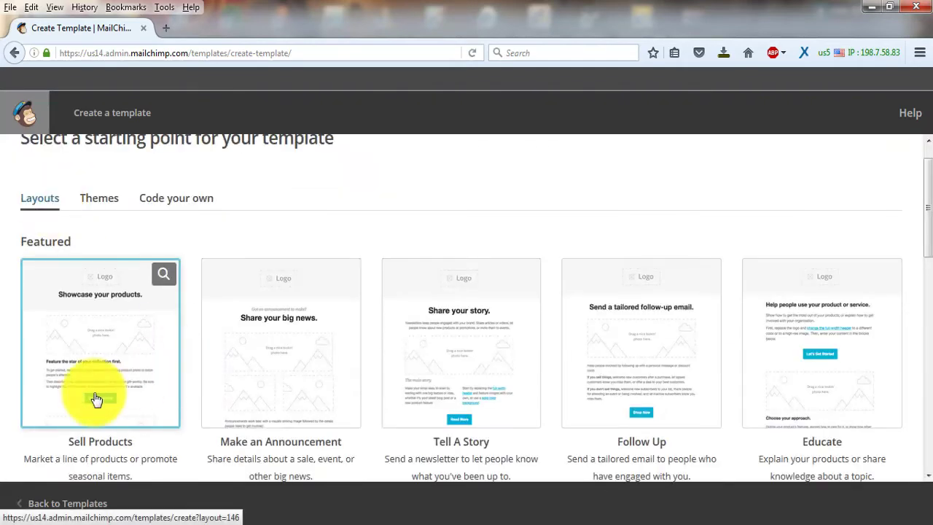
click(99, 405)
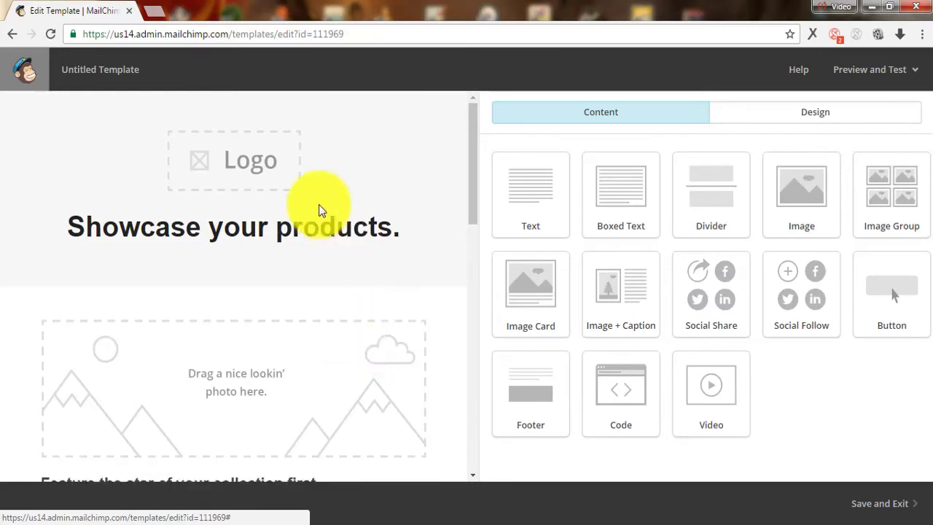
- Replace the logo placeholder in the template header with the Facial Mania Spa logo from the uploaded files
click(247, 168)
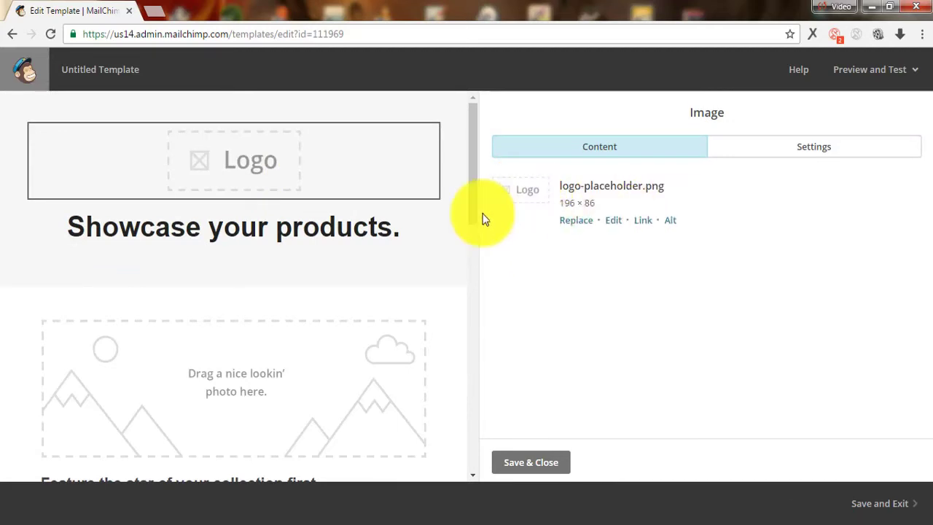
click(581, 228)
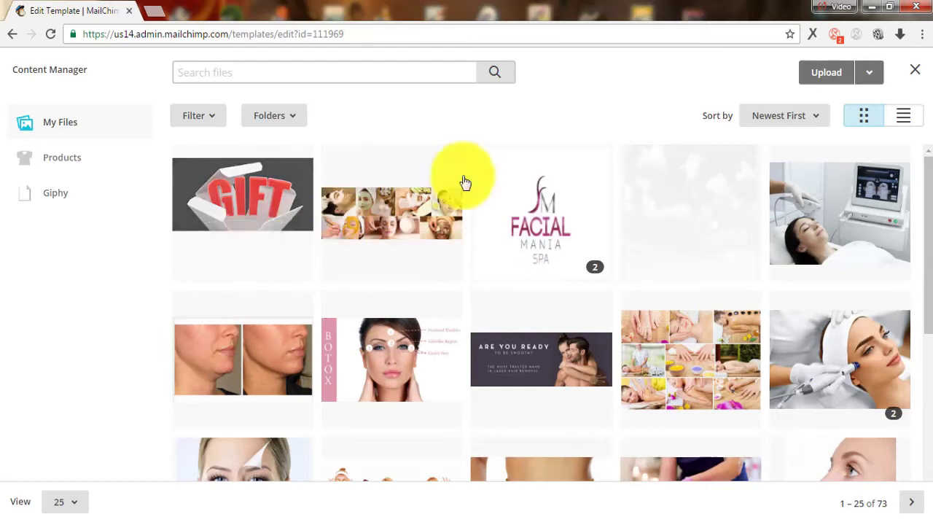
click(607, 273)
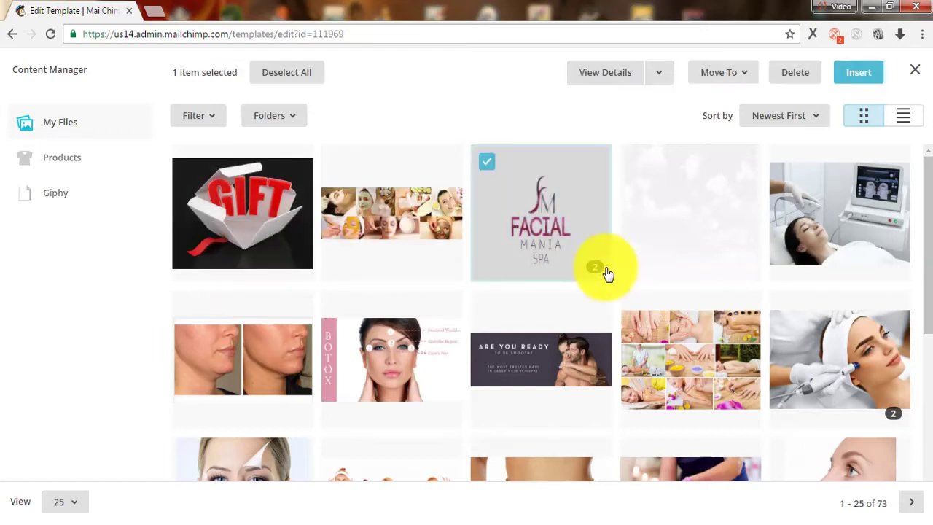
click(856, 81)
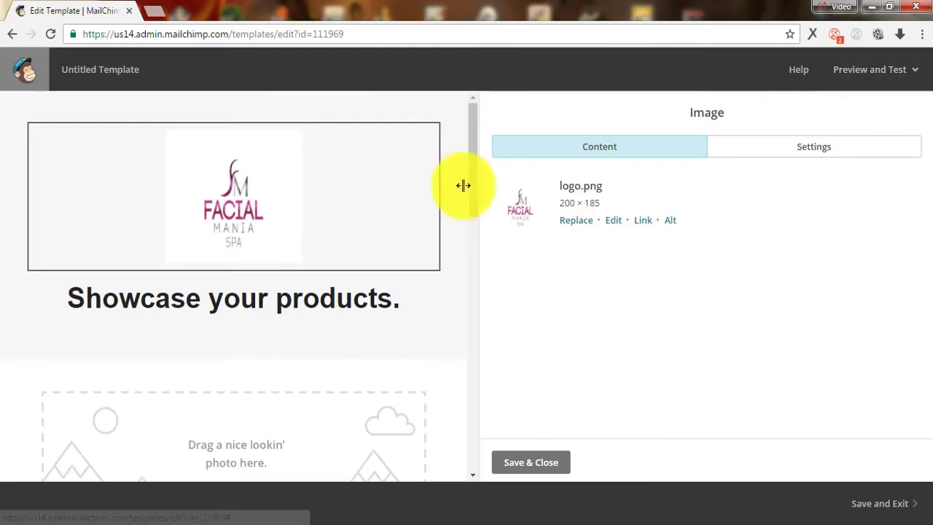
- Replace the large placeholder photo under the headline with the facial treatment machine photo and save the image block
scroll(473, 208, down, 1)
scroll(474, 212, down, 2)
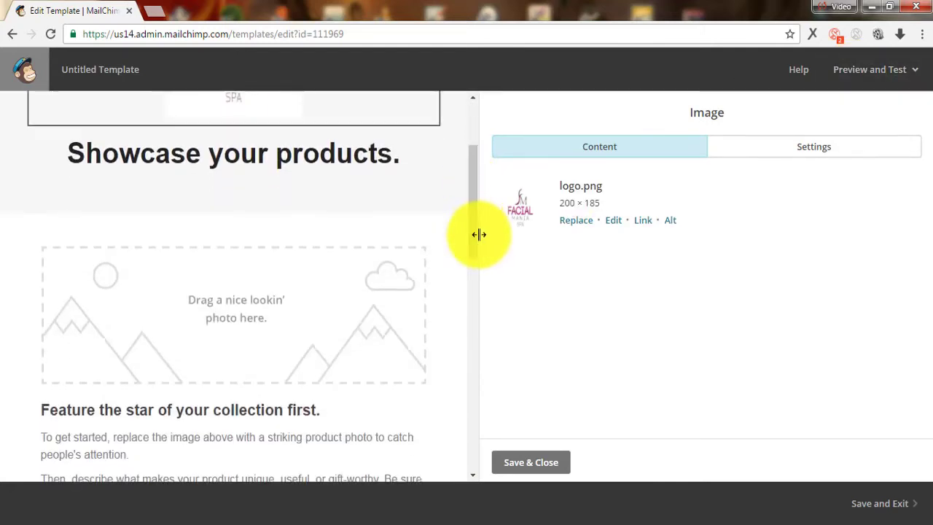
click(293, 306)
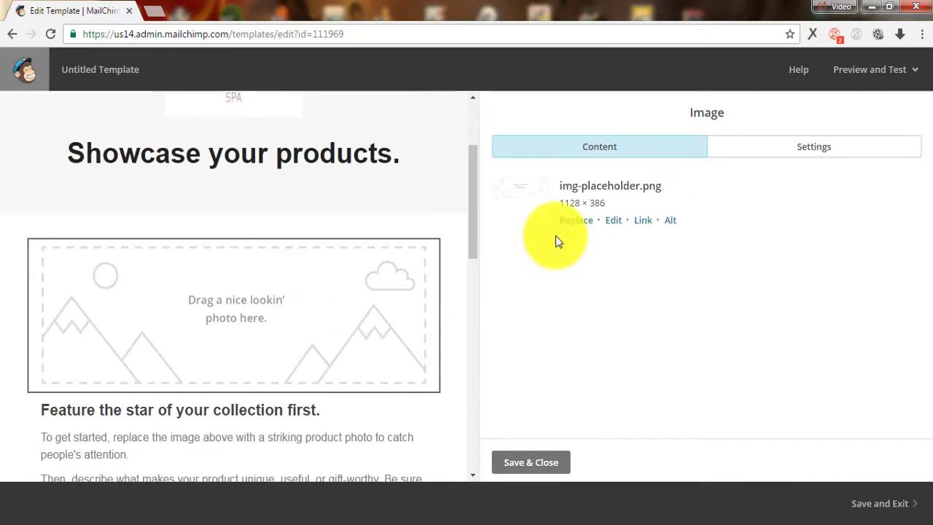
click(587, 220)
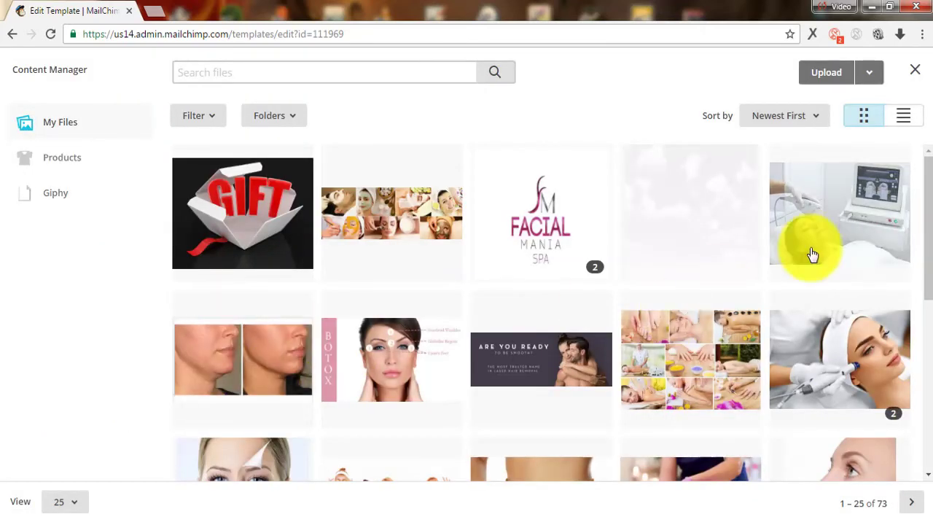
click(812, 254)
click(866, 71)
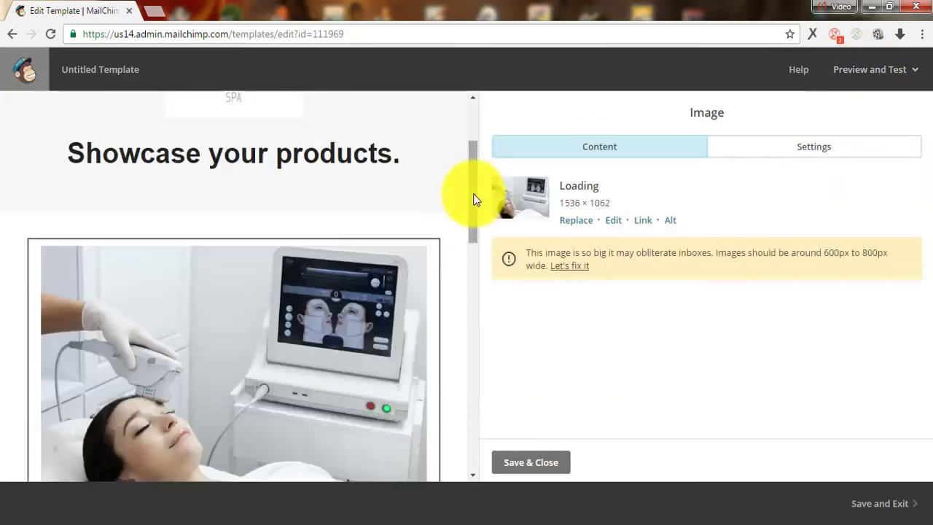
scroll(474, 199, down, 3)
click(530, 462)
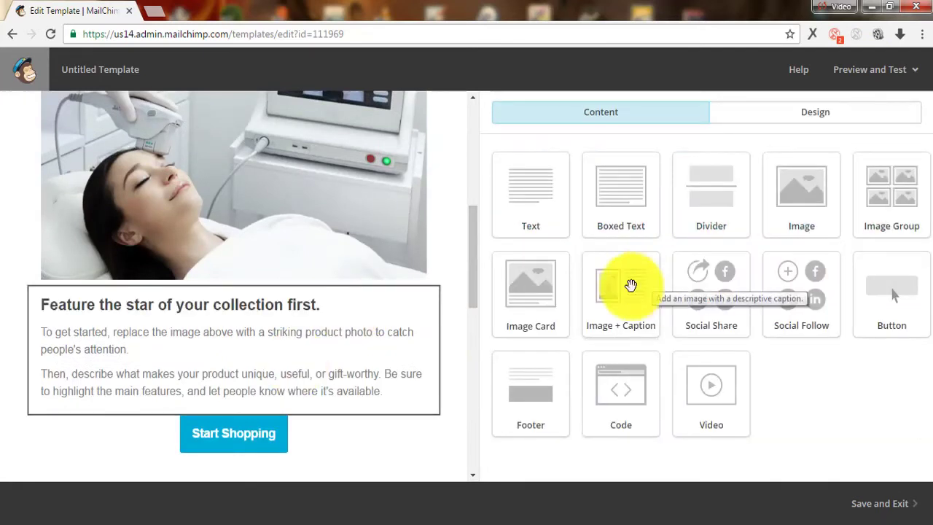
- Open the text block below the main photo for editing, and replace the "What's on sale" image with Fotolia_97119555_Subscription_Monthly_M.jpg
click(333, 353)
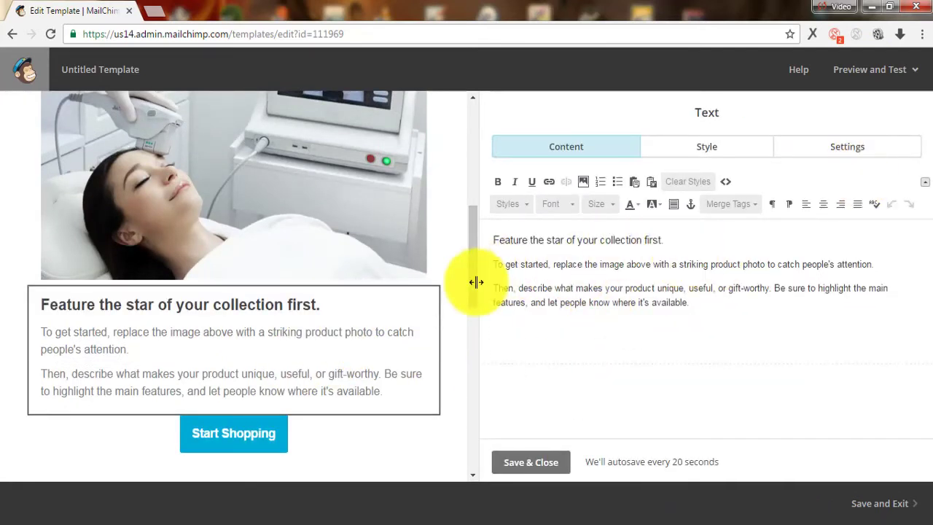
scroll(476, 305, down, 5)
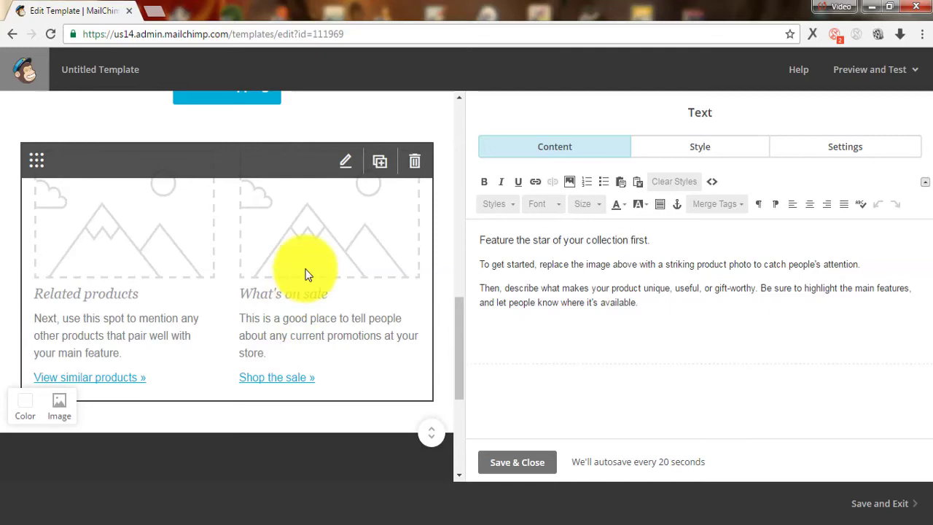
click(306, 274)
click(555, 247)
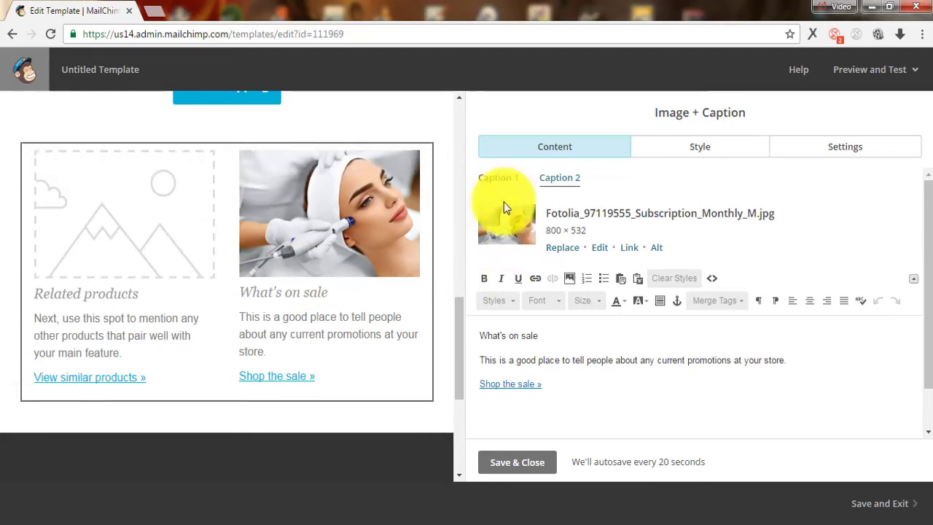
- Replace the "Related products" placeholder image with the side-profile face photo Fotolia_113805543_Subscription_Monthly_M.jpg
click(507, 182)
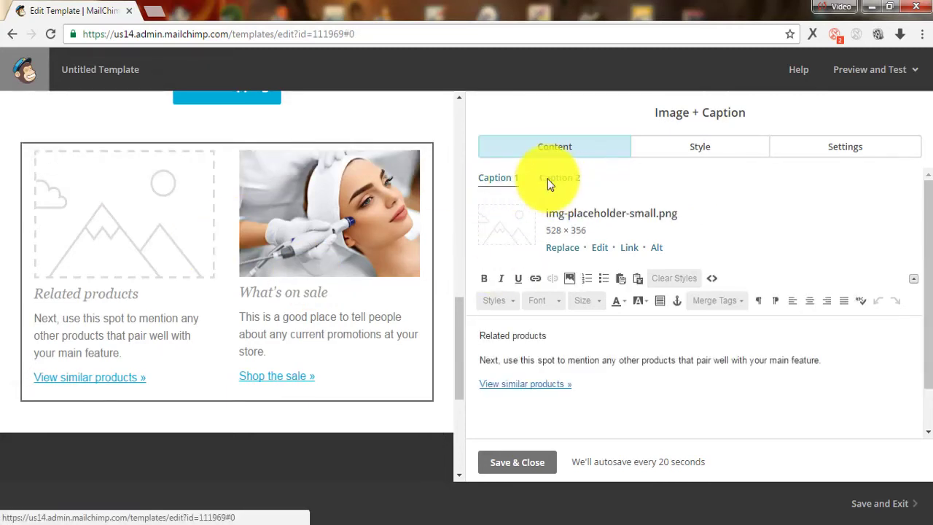
click(547, 182)
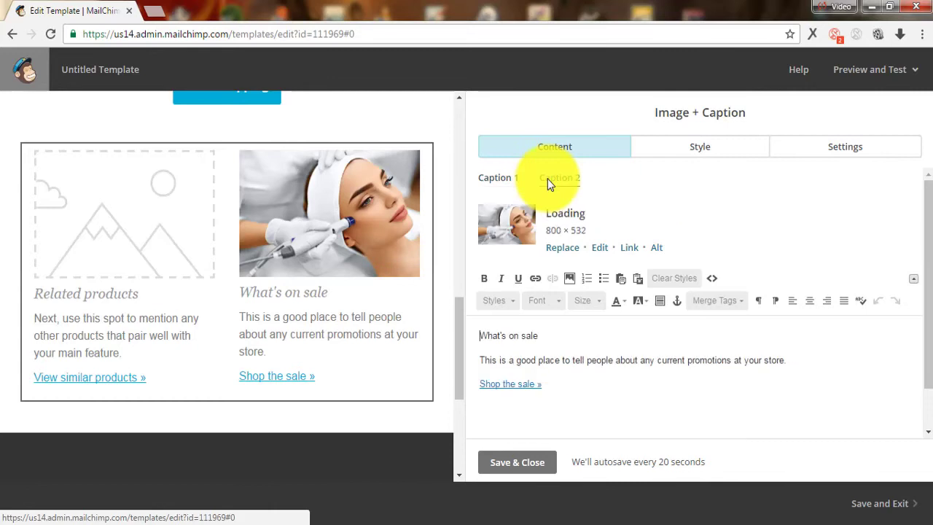
click(498, 182)
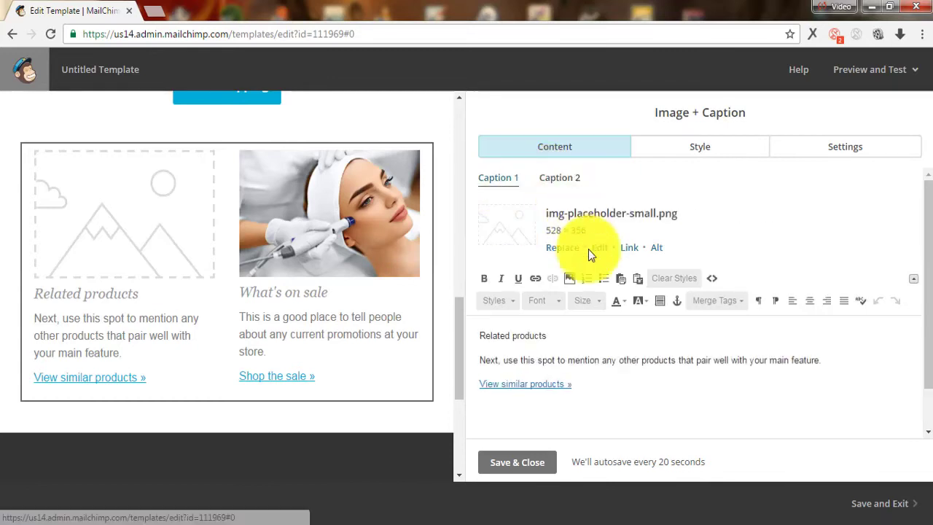
click(564, 249)
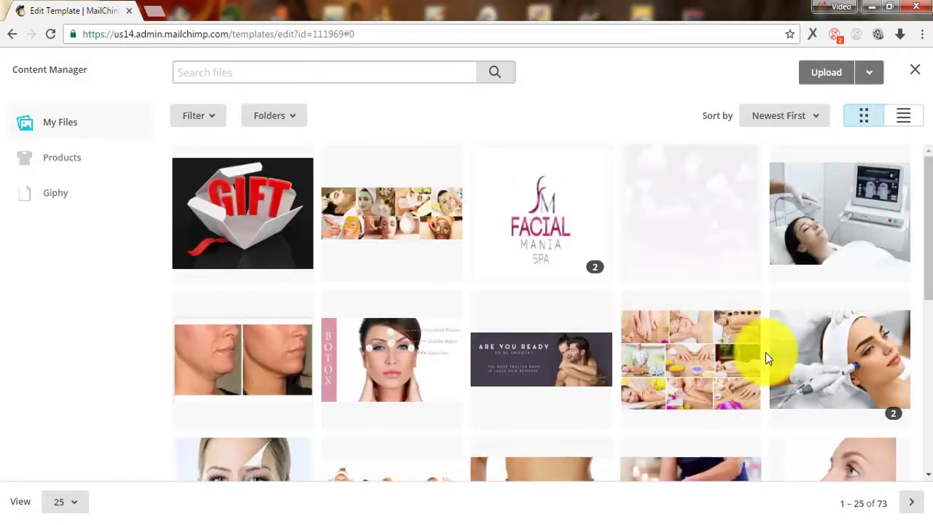
drag(918, 243, 922, 279)
scroll(916, 313, down, 3)
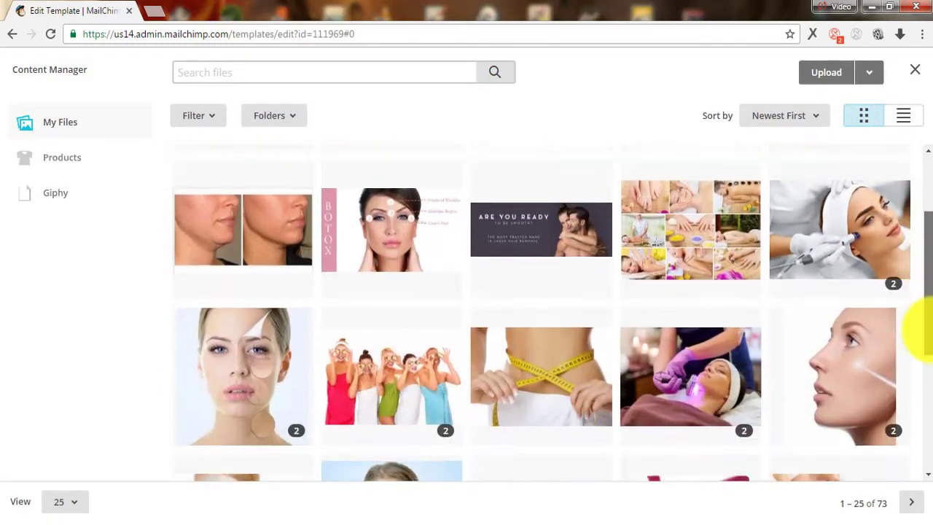
click(874, 308)
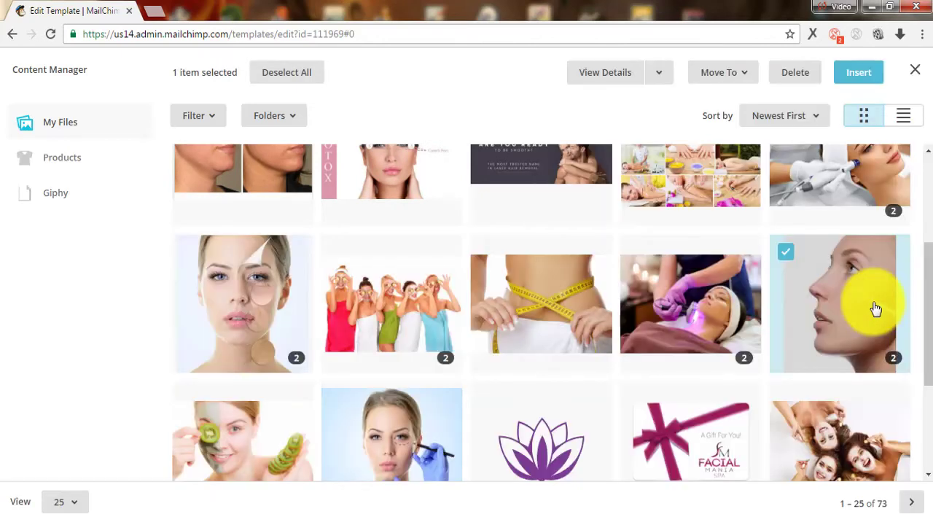
click(855, 82)
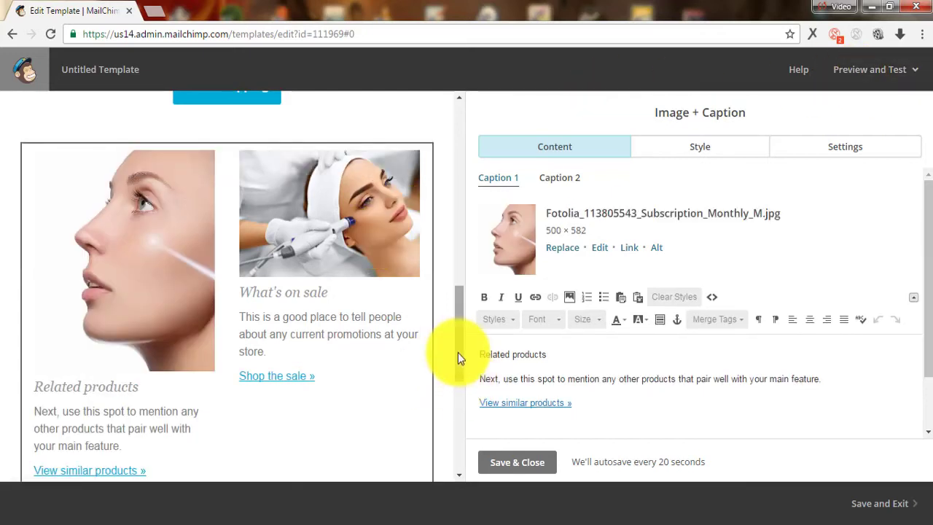
mouse_move(109, 333)
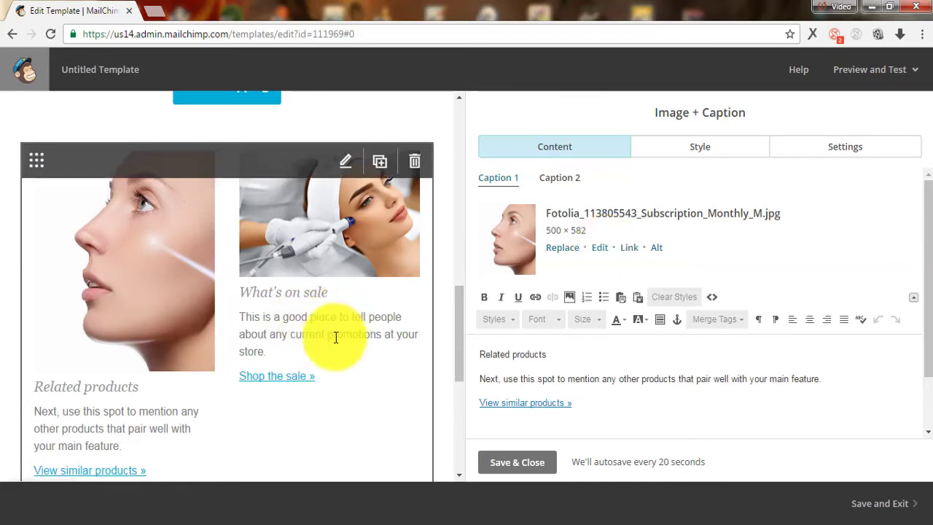
key(ctrl+k)
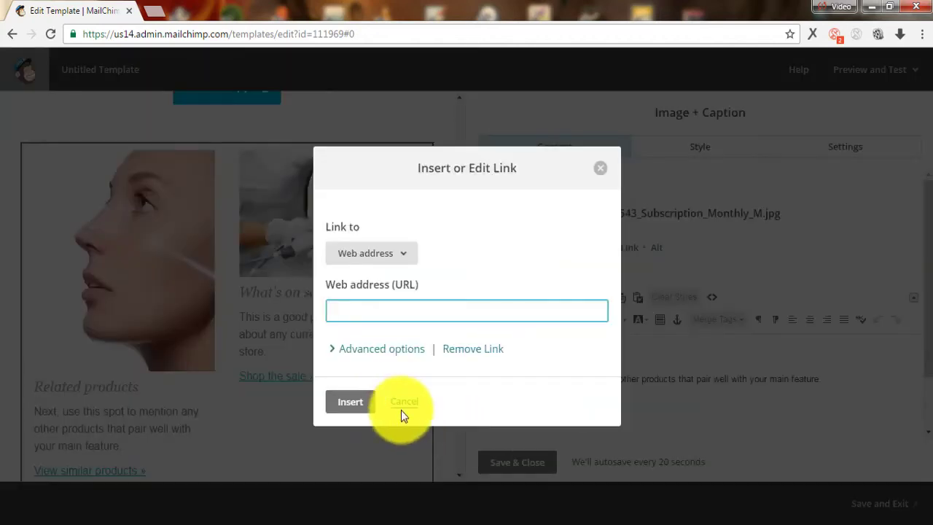
click(401, 402)
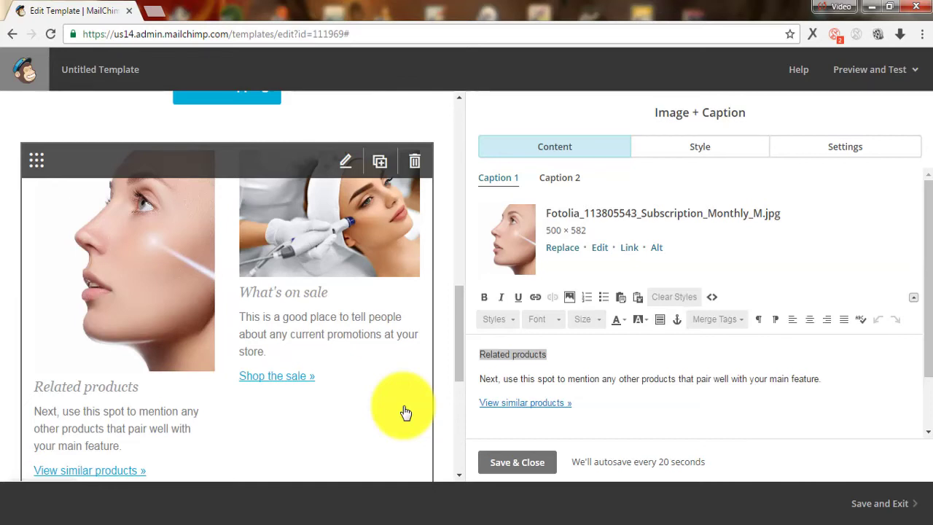
- Save and close the image and caption block, and open the preview and test options
drag(459, 363, 462, 415)
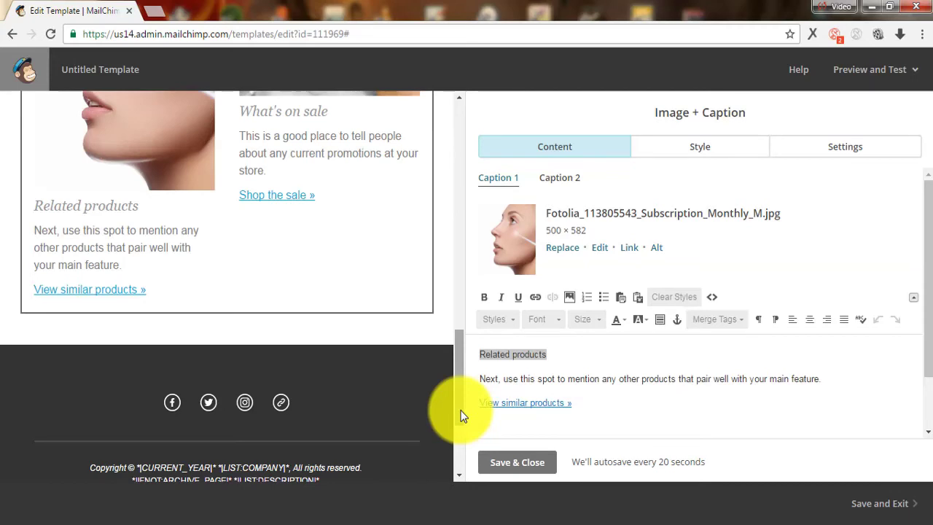
drag(460, 413, 462, 430)
click(503, 459)
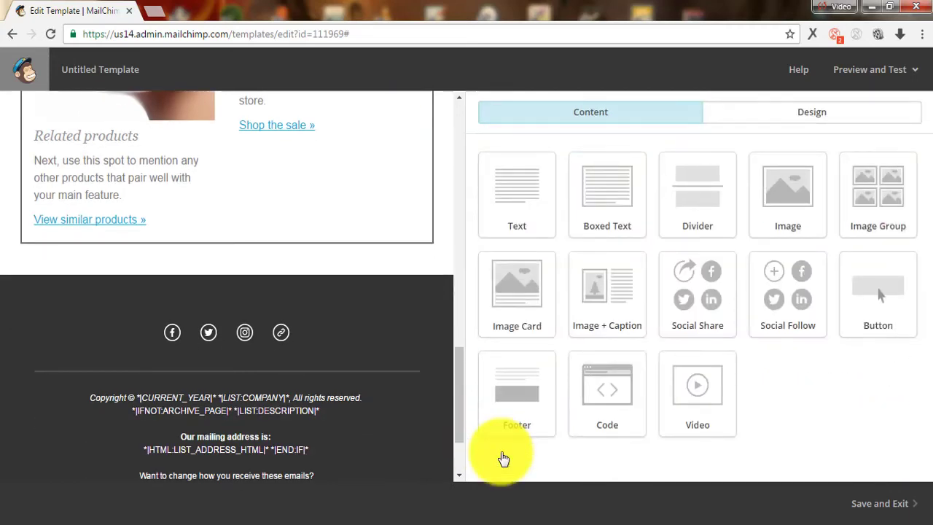
click(900, 69)
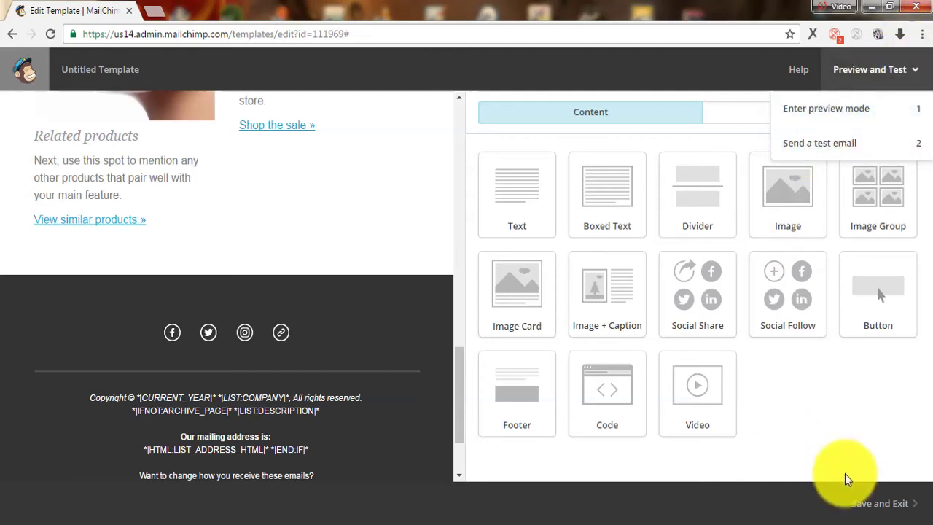
- Save the email template under the name "tutorial androsurf" and exit the template editor
click(849, 498)
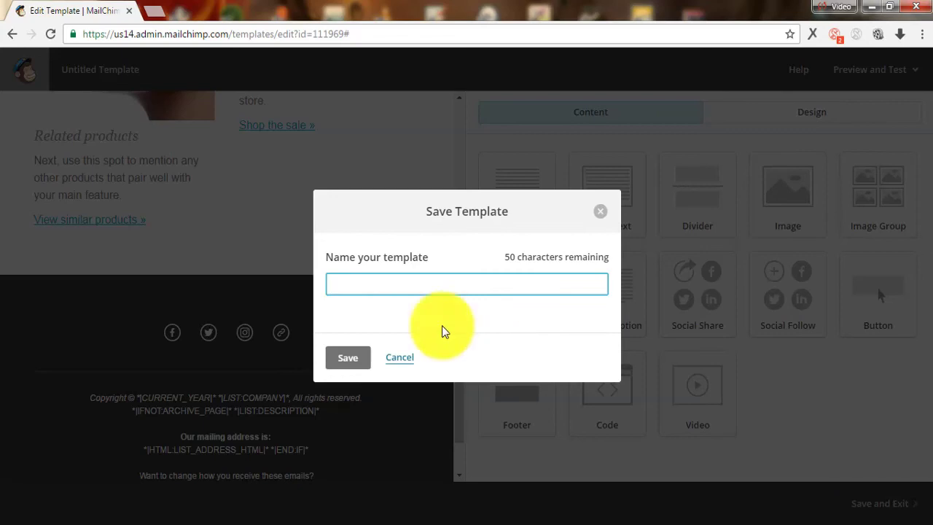
click(414, 284)
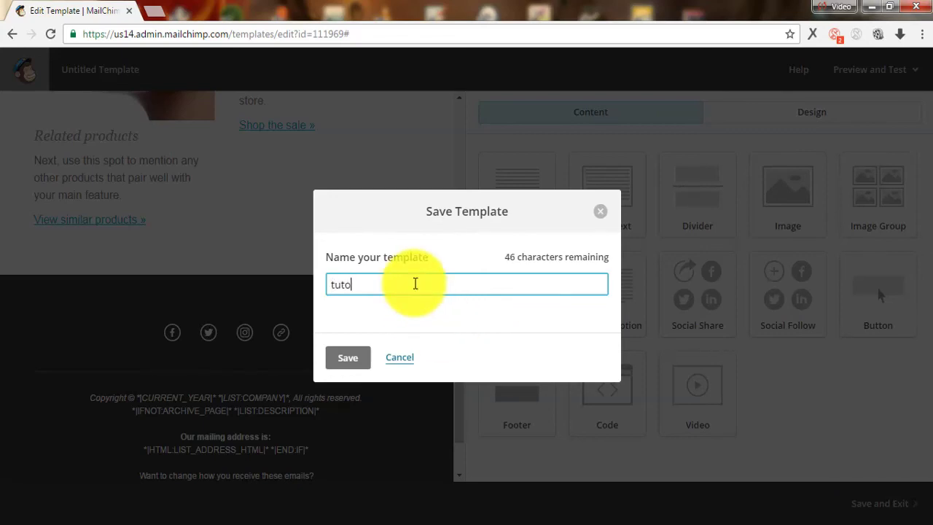
text(tutorial an)
text(droid)
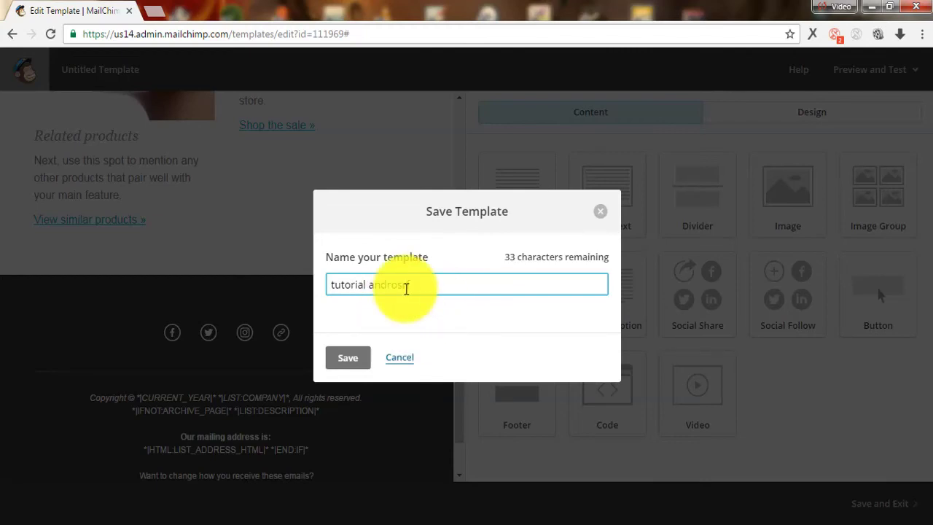
click(346, 356)
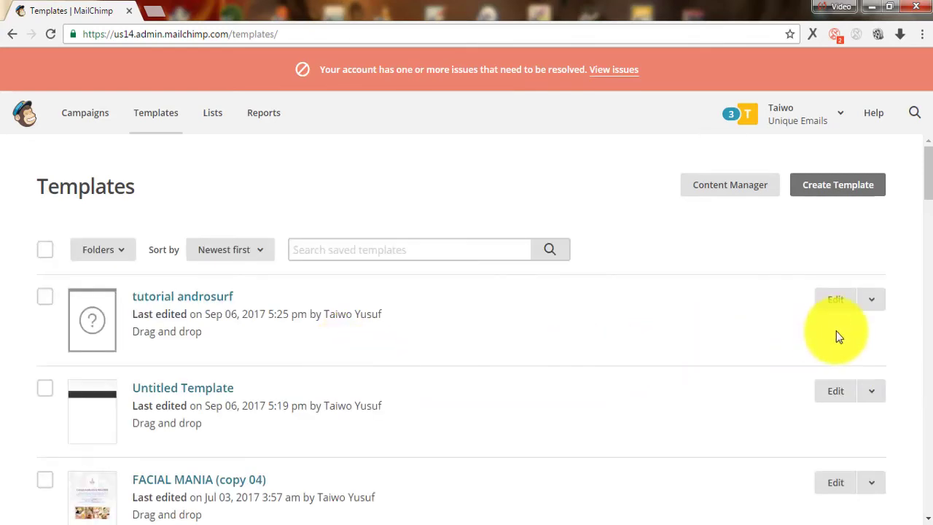
- Export the "tutorial androsurf" template as an HTML file
click(870, 310)
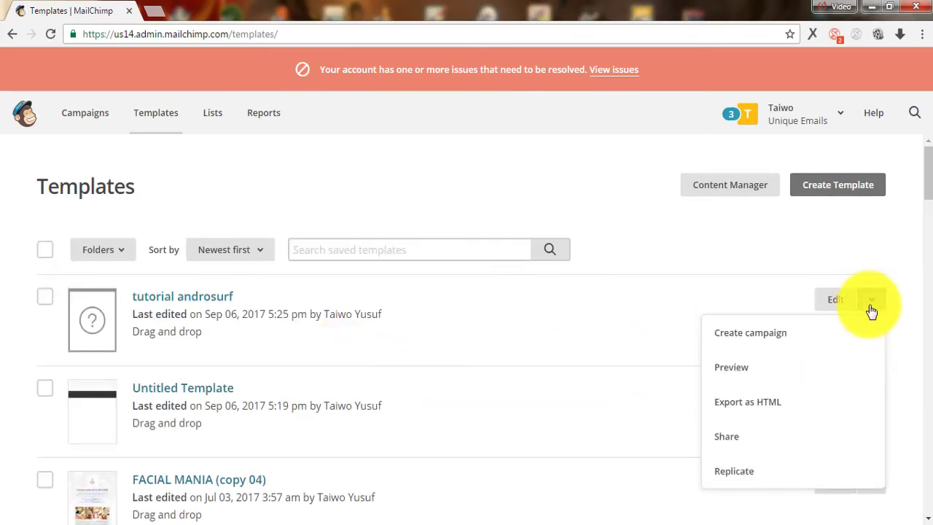
click(751, 405)
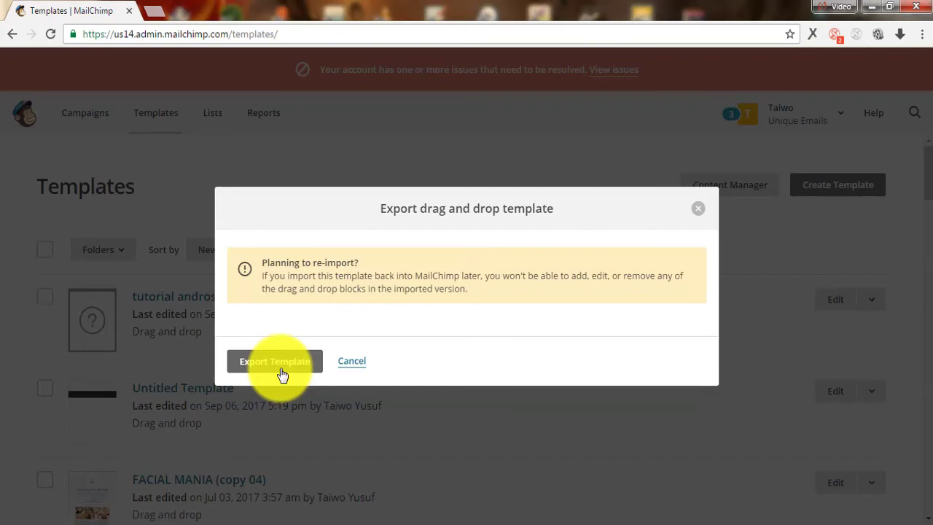
click(283, 374)
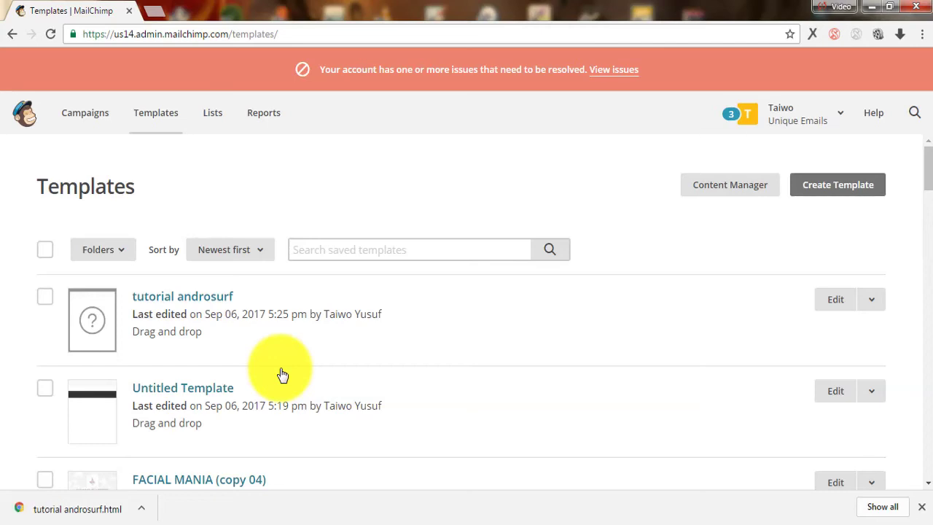
- Open the downloaded tutorial androsurf.html in the browser and review its logo, main photo and text
click(142, 509)
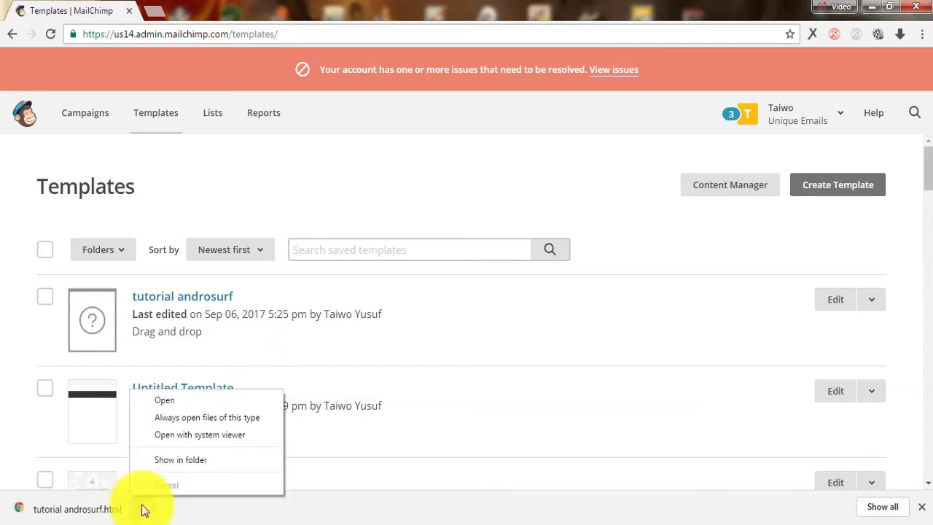
click(176, 405)
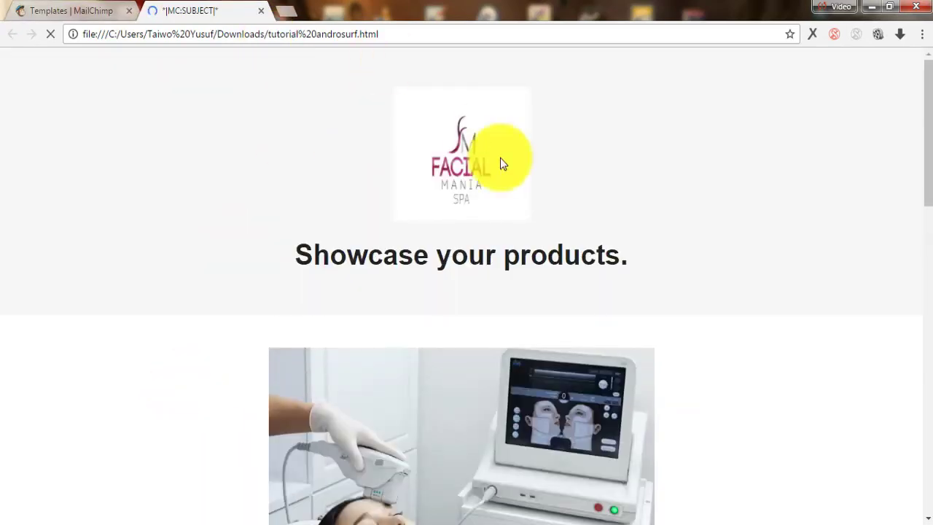
drag(925, 110, 923, 218)
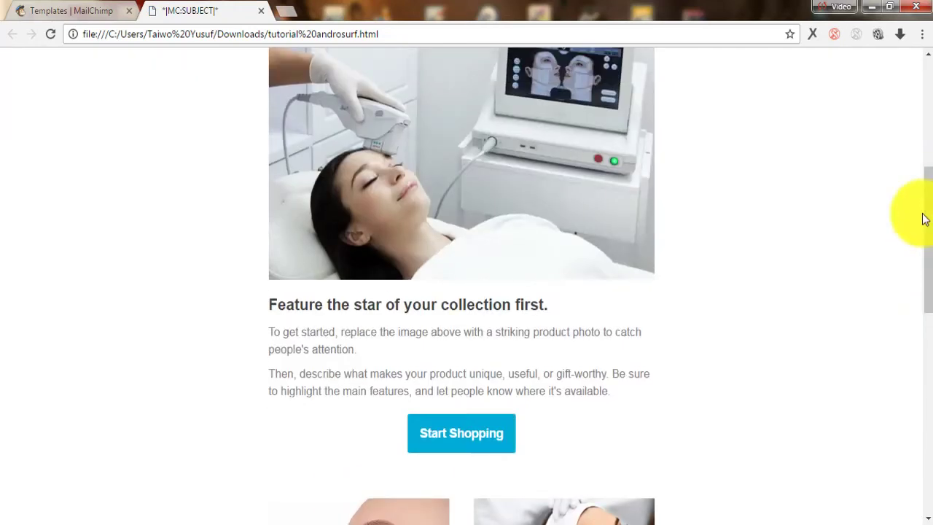
- Switch to KompoZer and open tutorial androsurf.html from the Desktop for editing
click(871, 6)
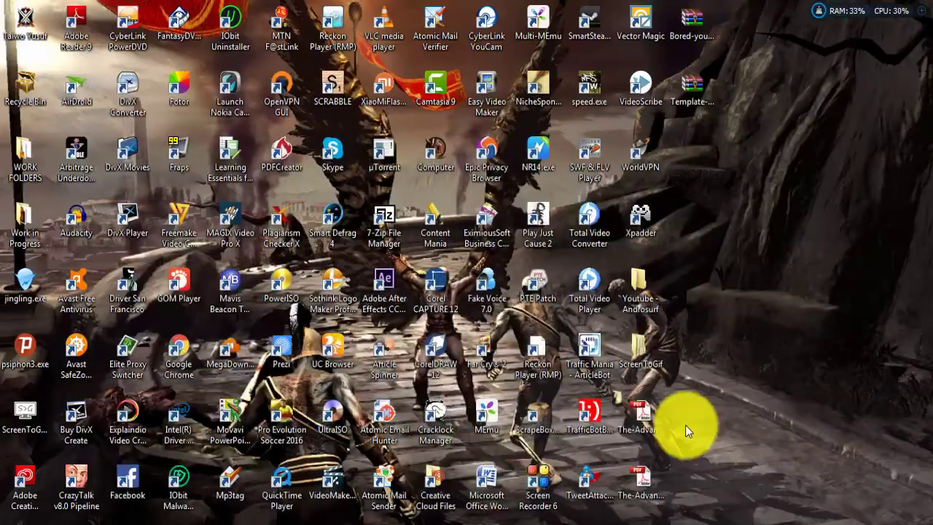
click(539, 519)
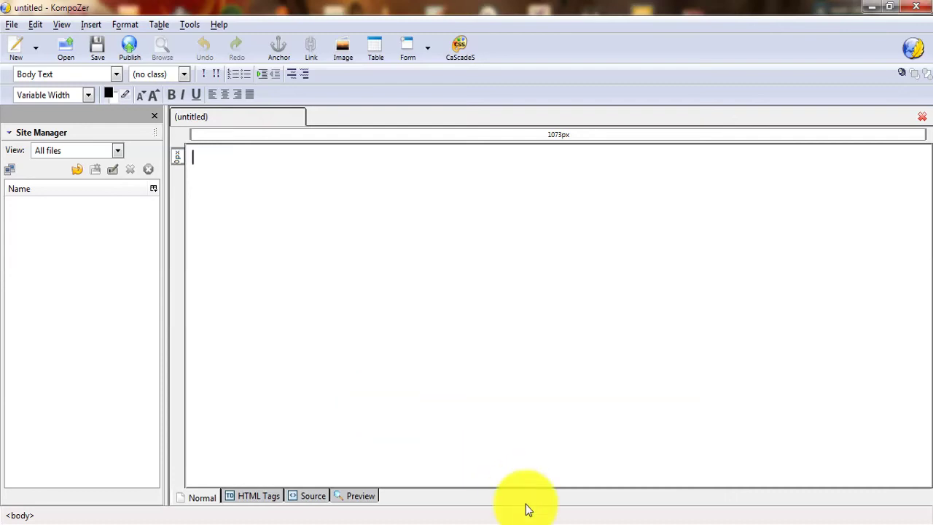
click(59, 54)
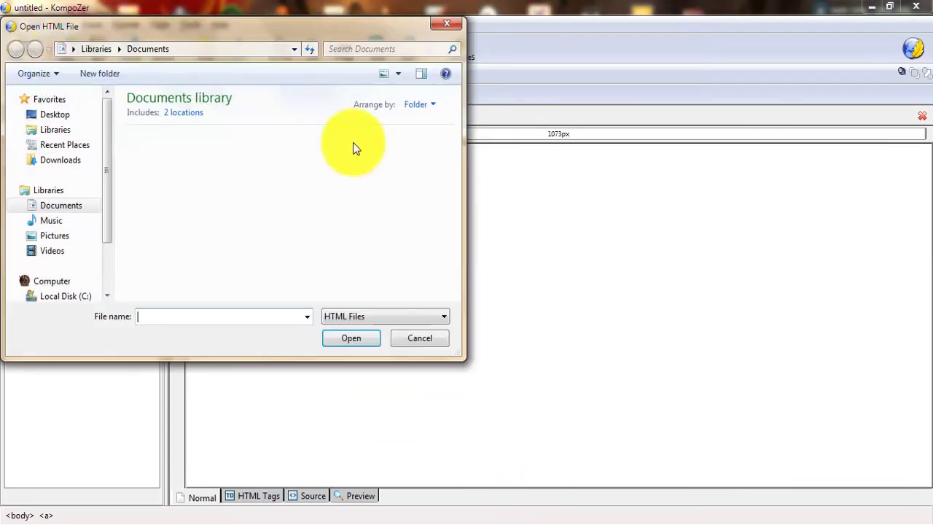
click(52, 116)
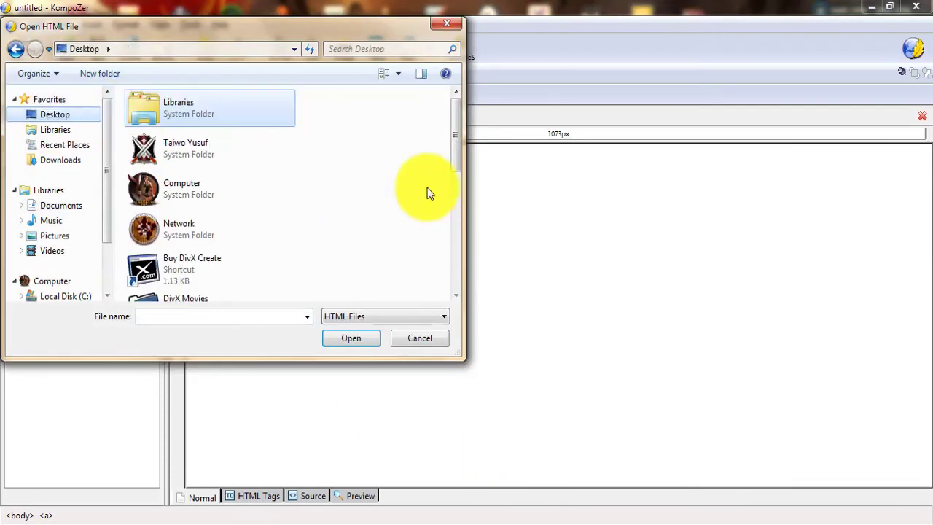
drag(453, 142, 460, 269)
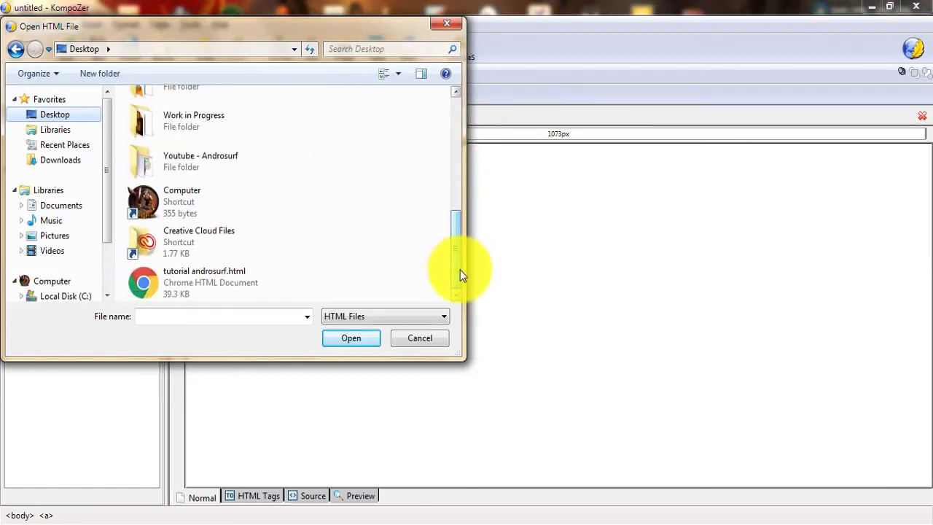
click(252, 294)
click(343, 334)
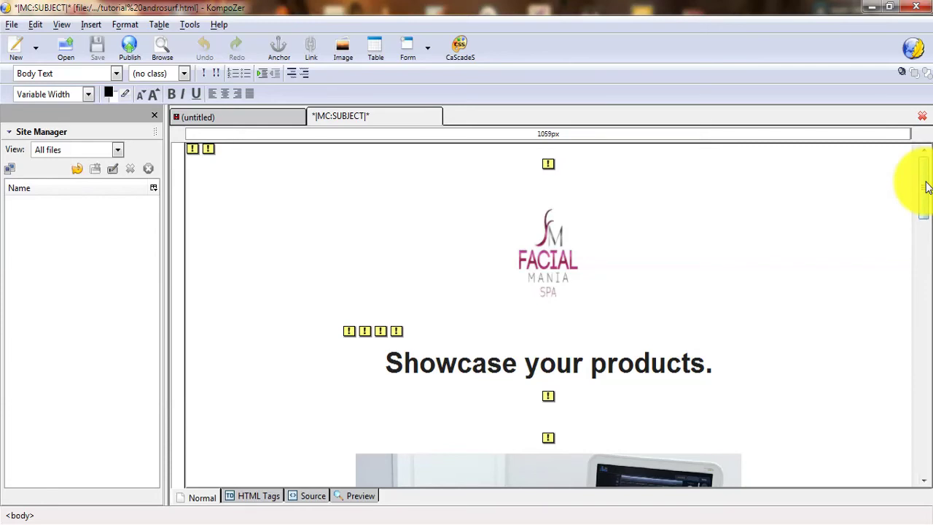
- Examine the imported template's layout in the Preview, Source and HTML Tags views, and return to the Normal view
drag(927, 188, 922, 339)
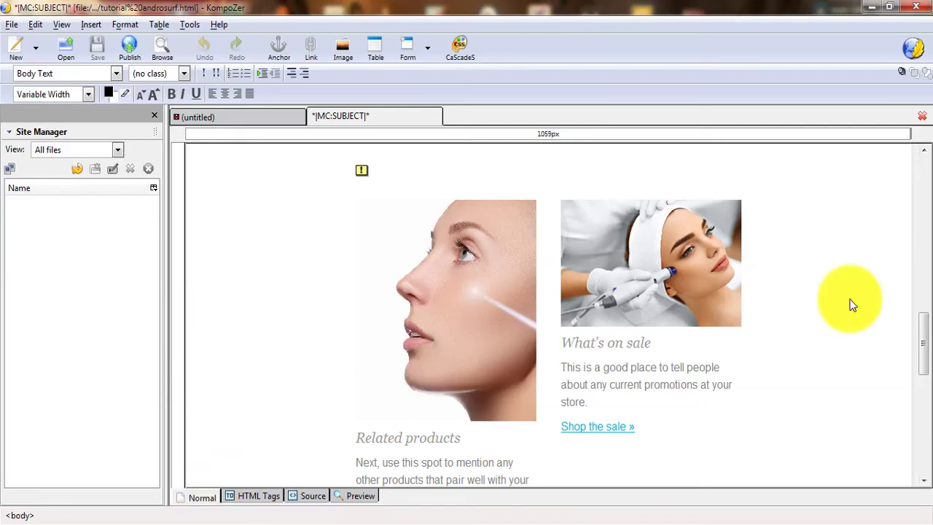
click(357, 498)
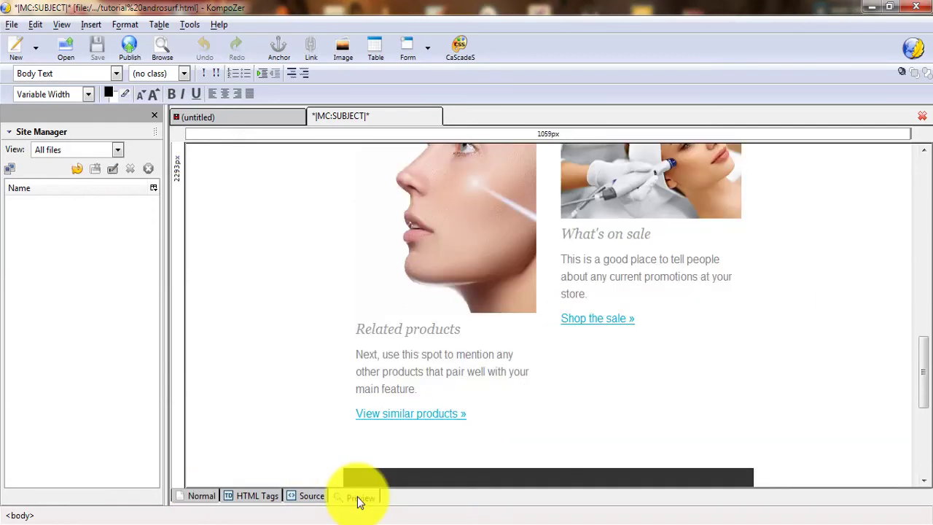
drag(919, 373, 924, 313)
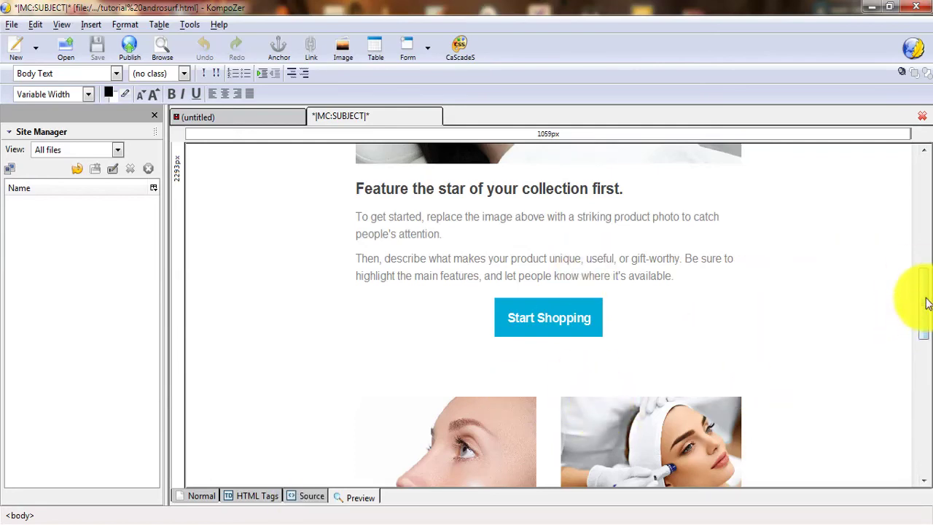
drag(922, 308, 926, 240)
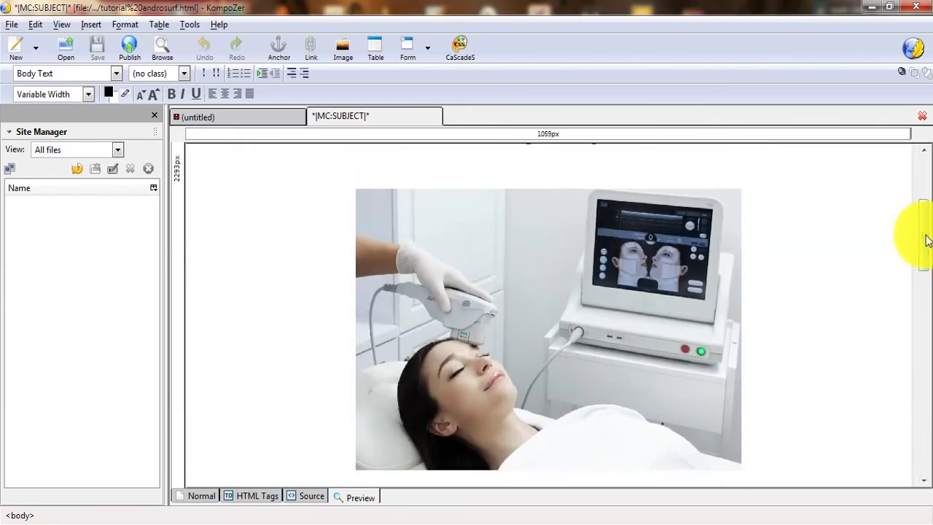
click(308, 497)
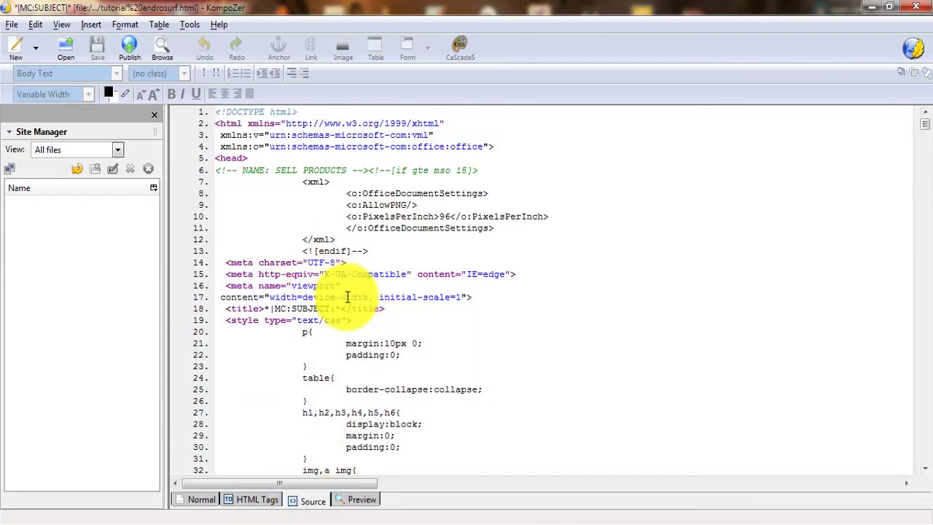
click(277, 506)
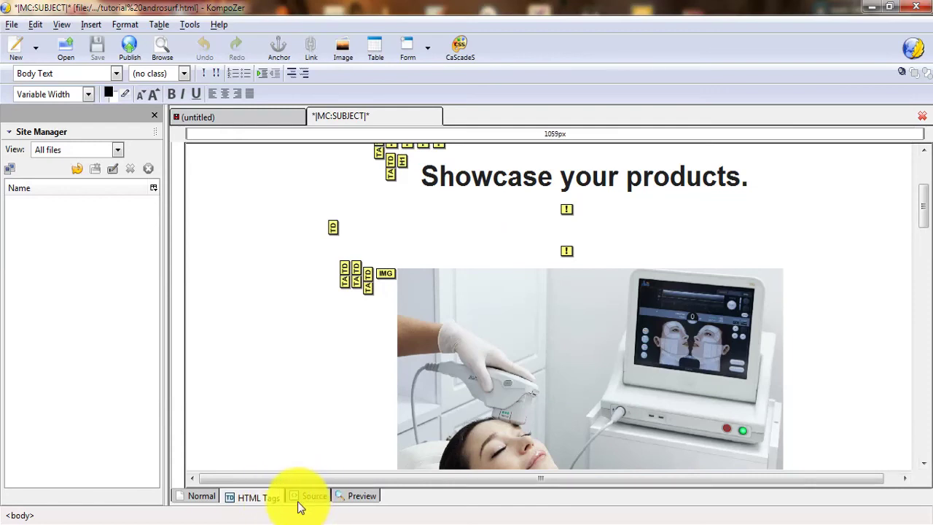
click(209, 503)
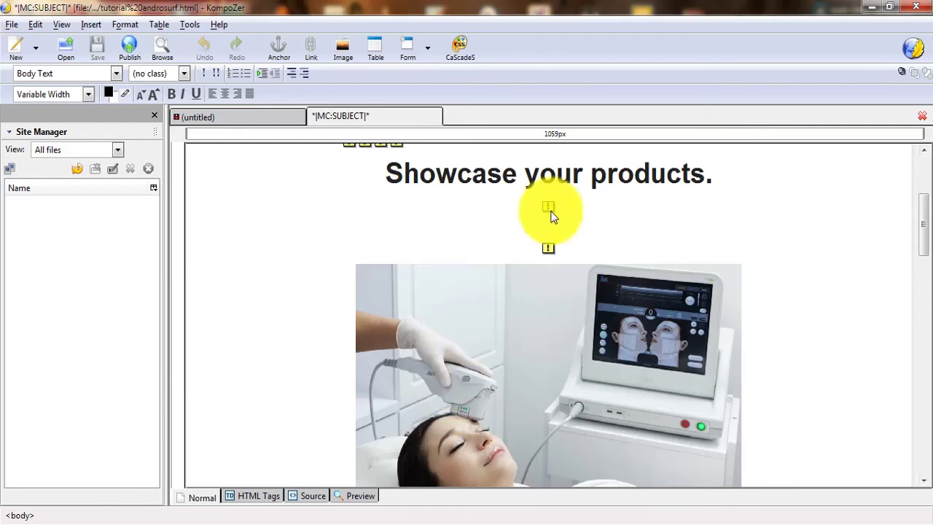
- Replace the word "products" in the headline with "services" so it reads "Showcase your services.", and preview the page
click(551, 183)
key(Right)
key(Right)
key(Right)
key(Right)
key(Right)
key(Right)
key(Right)
key(Right)
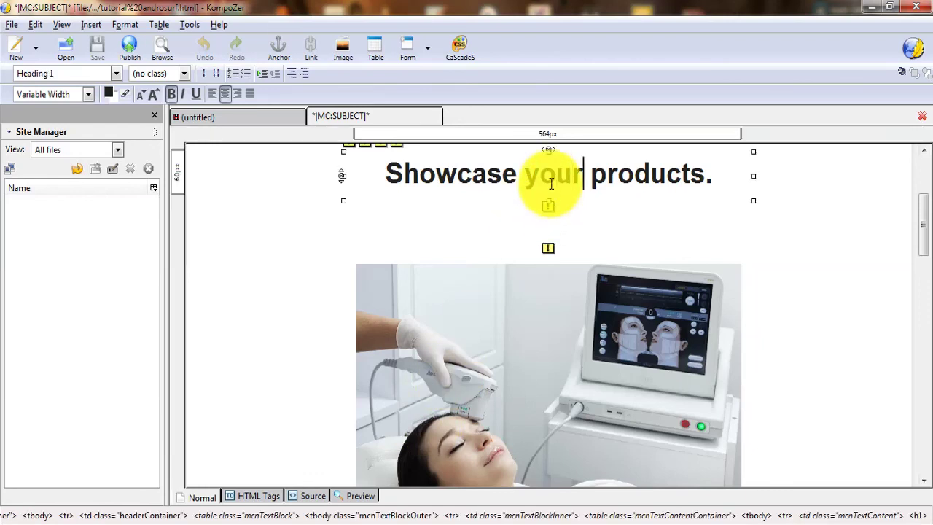
key(Right)
key(Right)
key(Right)
key(BackSpace)
key(BackSpace)
key(BackSpace)
key(BackSpace)
key(BackSpace)
key(BackSpace)
key(BackSpace)
key(BackSpace)
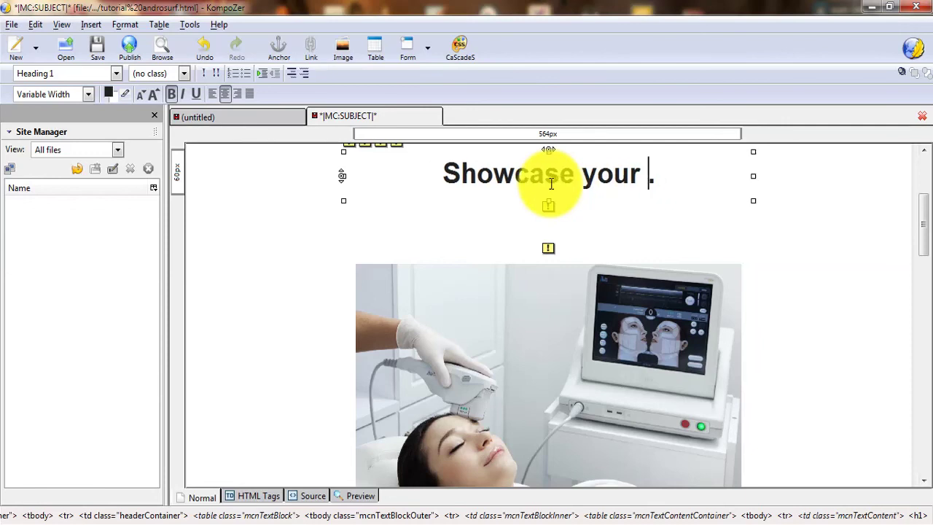
text(servix)
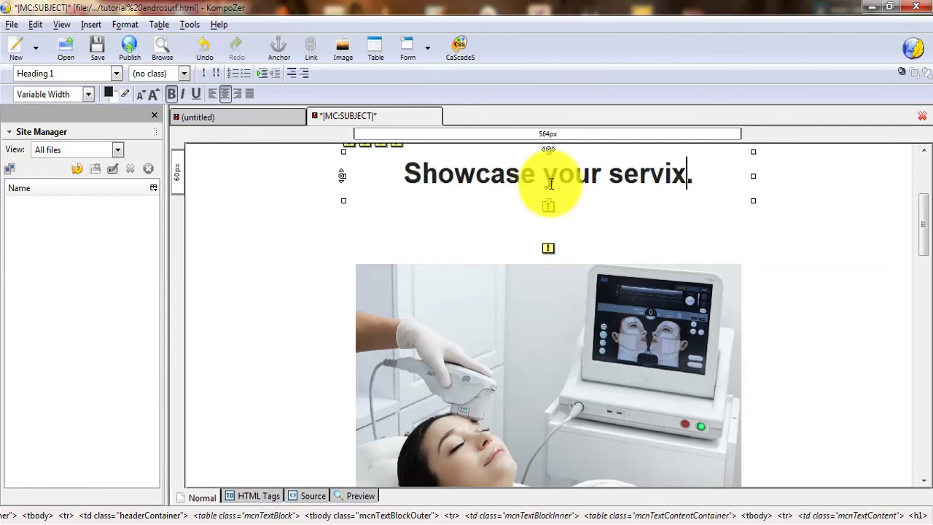
text(es)
key(Left)
key(Left)
key(Left)
key(Right)
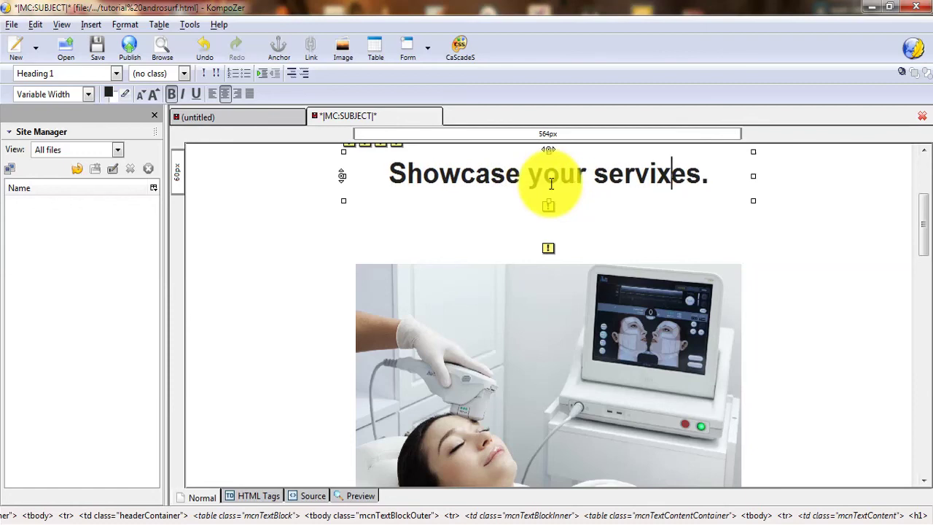
key(BackSpace)
text(c)
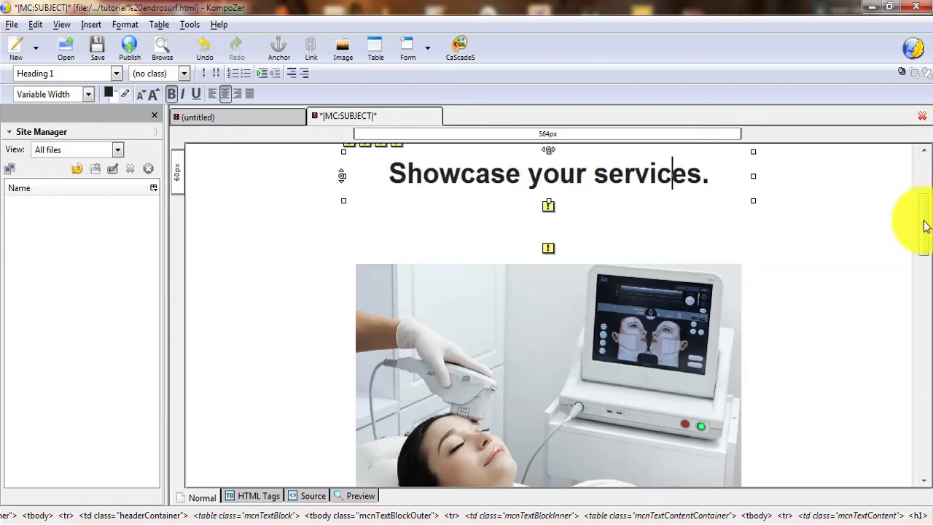
scroll(919, 240, down, 8)
key(ctrl+Page_Up)
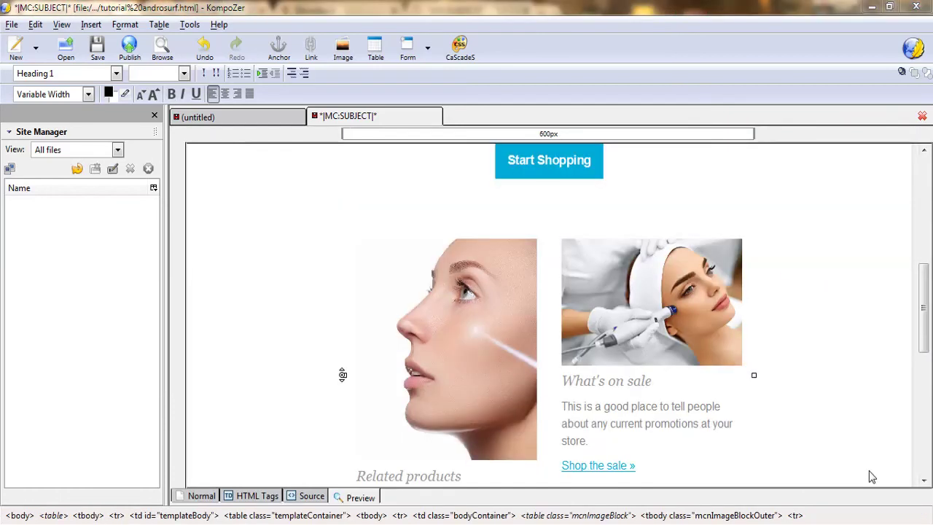